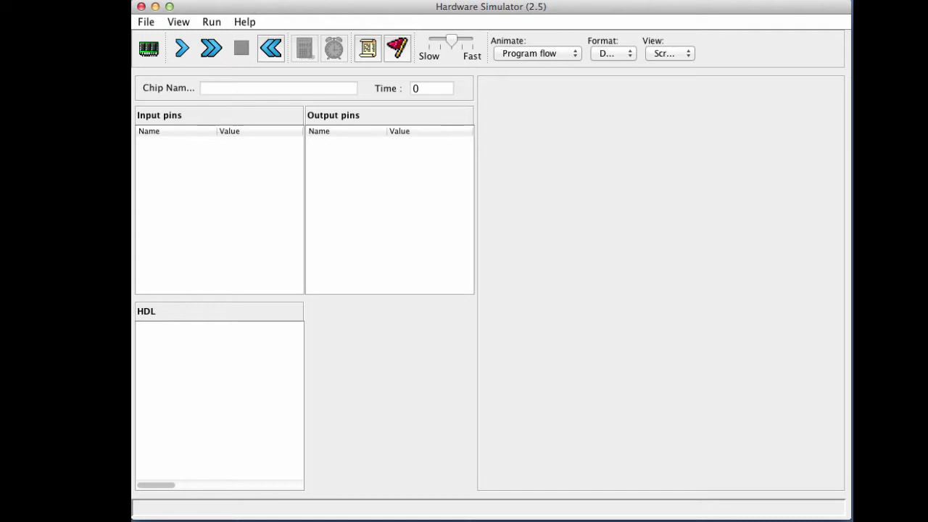
# Step: Browse to nand2tetris/tools/builtInChips in the Load Chip dialog and select DRegister.hdl
pyautogui.click(148, 52)
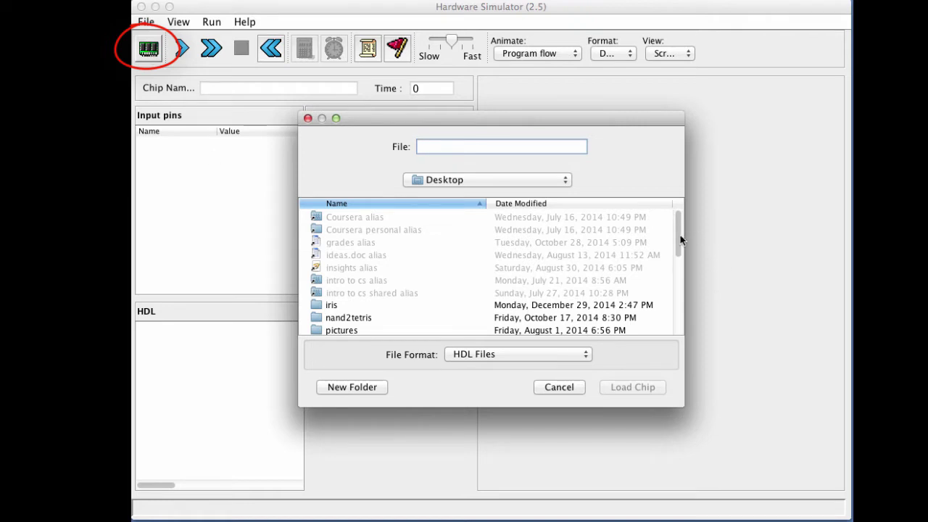
pyautogui.moveTo(679, 235); pyautogui.dragTo(679, 245)
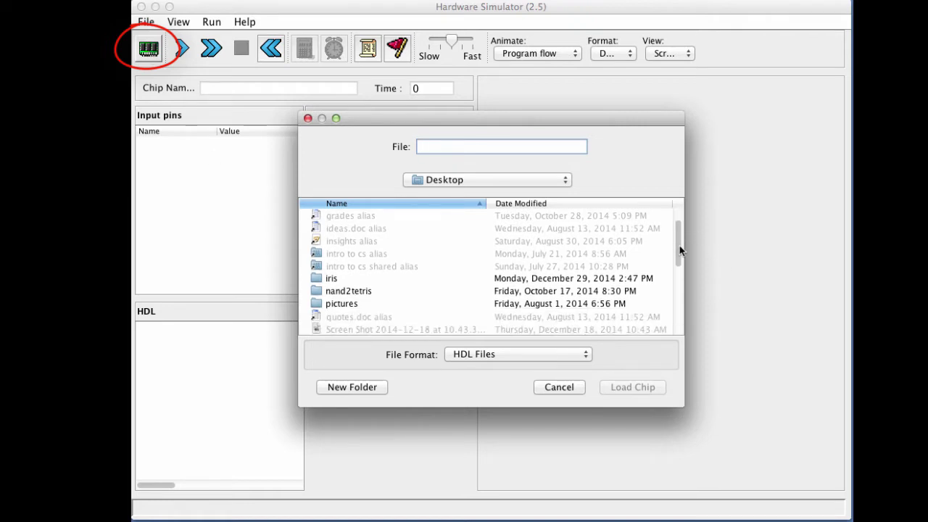
pyautogui.doubleClick(363, 289)
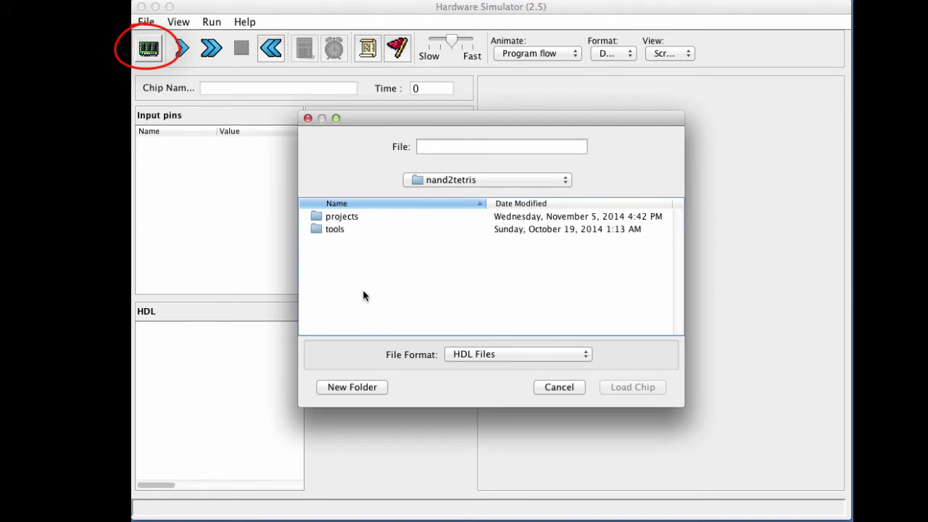
pyautogui.doubleClick(338, 230)
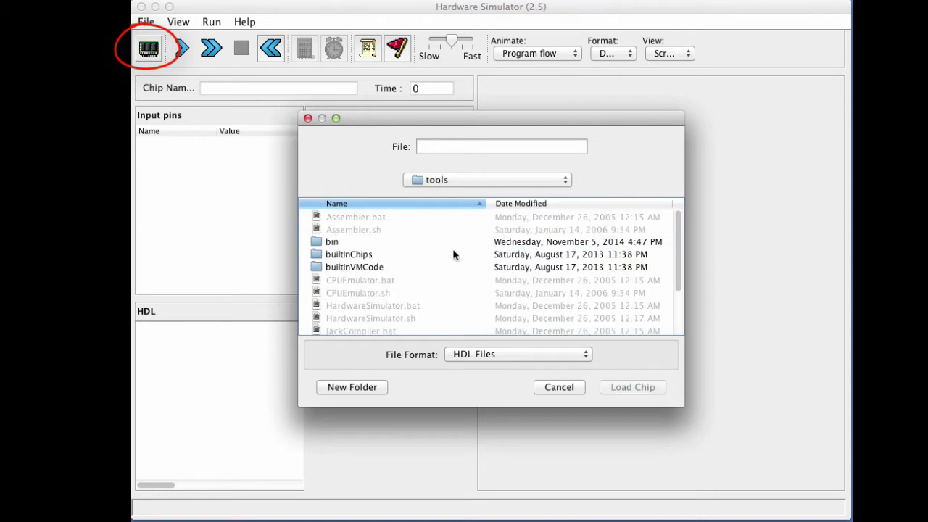
pyautogui.click(349, 257)
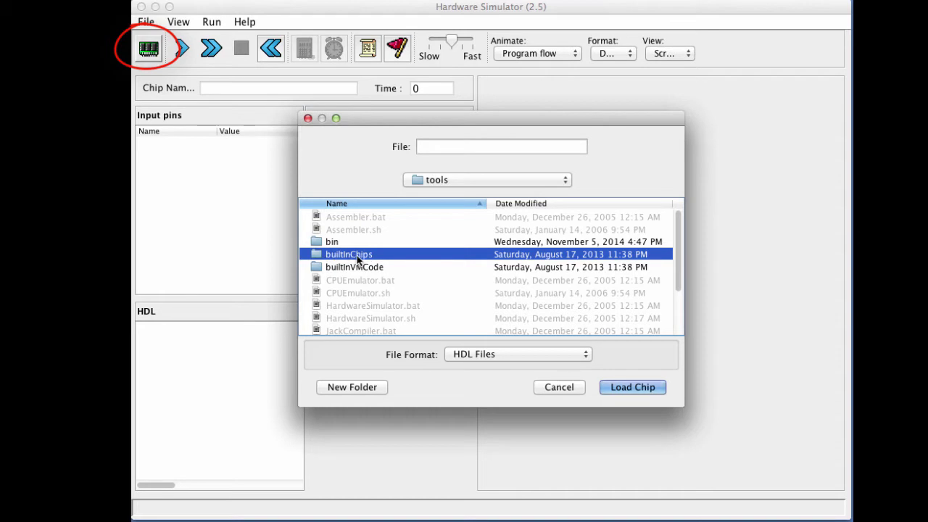
pyautogui.click(624, 387)
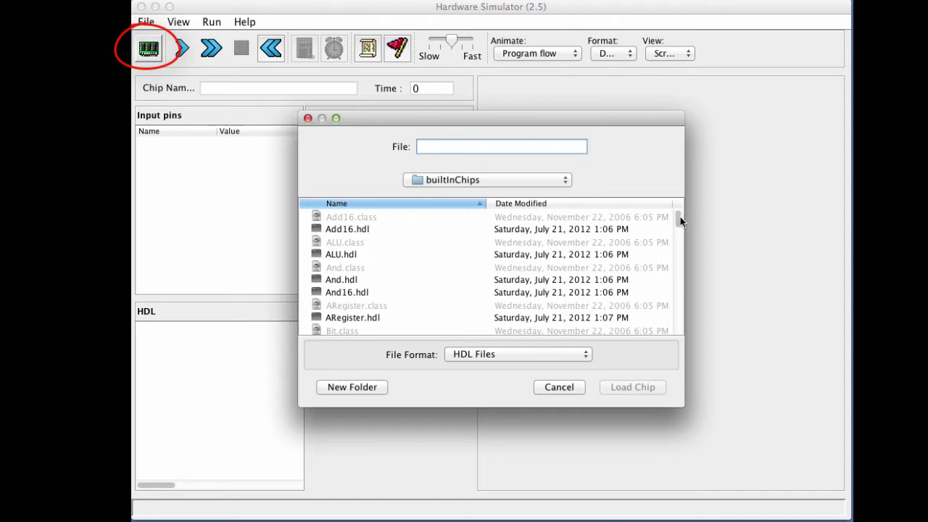
pyautogui.moveTo(680, 221); pyautogui.dragTo(679, 230)
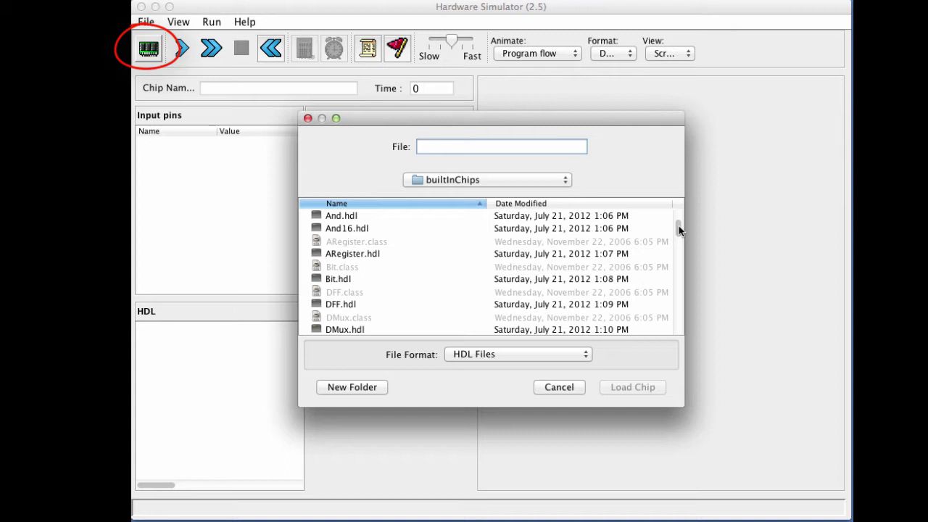
pyautogui.moveTo(679, 226); pyautogui.dragTo(678, 244)
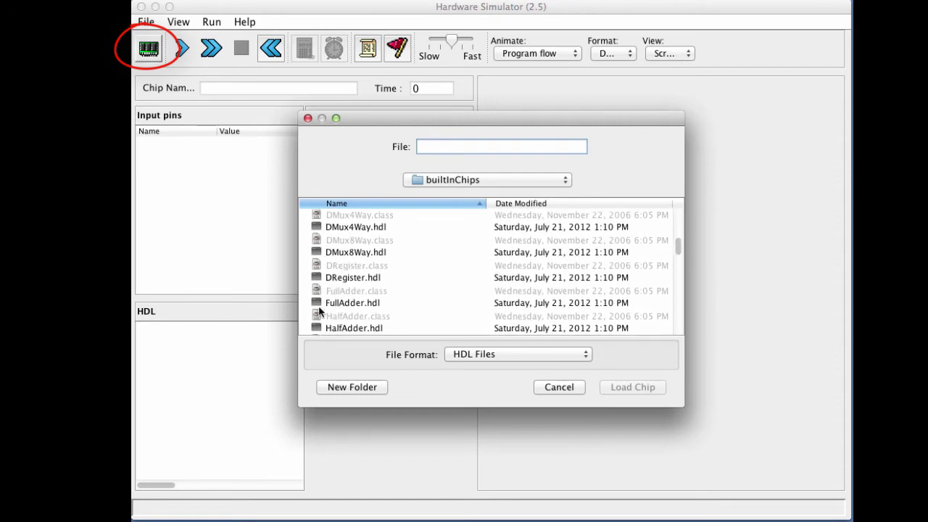
pyautogui.click(345, 278)
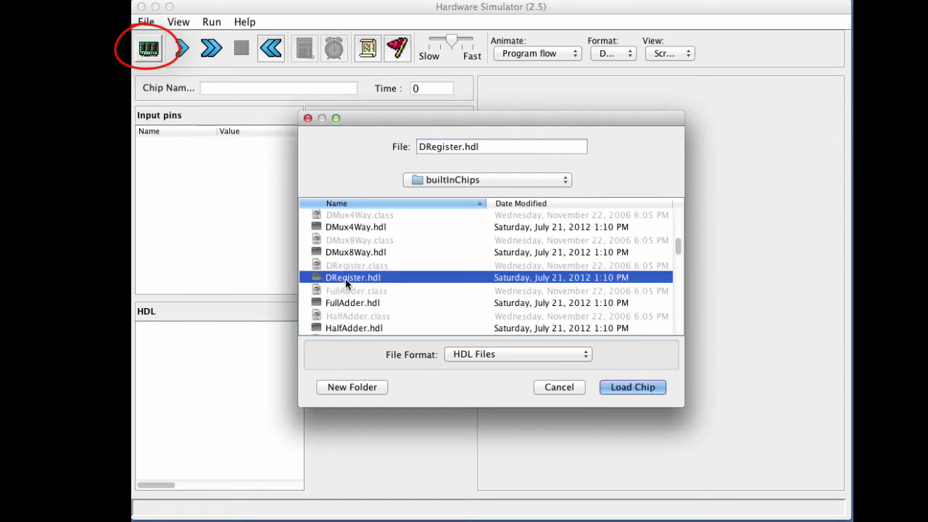
# Step: Load DRegister.hdl and scroll the HDL pane to the CHIP DRegister definition
pyautogui.click(631, 389)
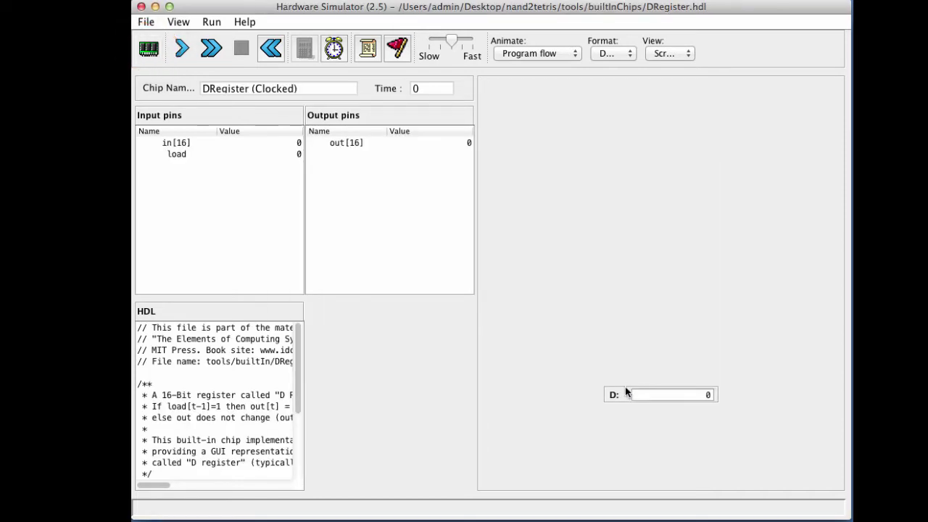
pyautogui.moveTo(296, 356); pyautogui.dragTo(297, 433)
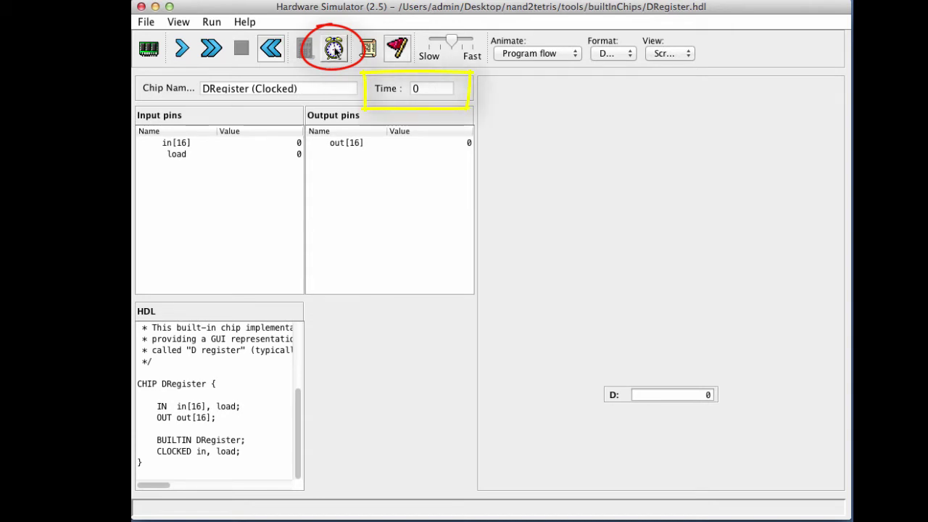
# Step: Clock the DRegister through four full cycles until Time reads 4, with out still 0
pyautogui.click(336, 50)
pyautogui.click(330, 52)
pyautogui.click(329, 51)
pyautogui.click(329, 50)
pyautogui.click(329, 51)
pyautogui.click(329, 50)
pyautogui.click(329, 50)
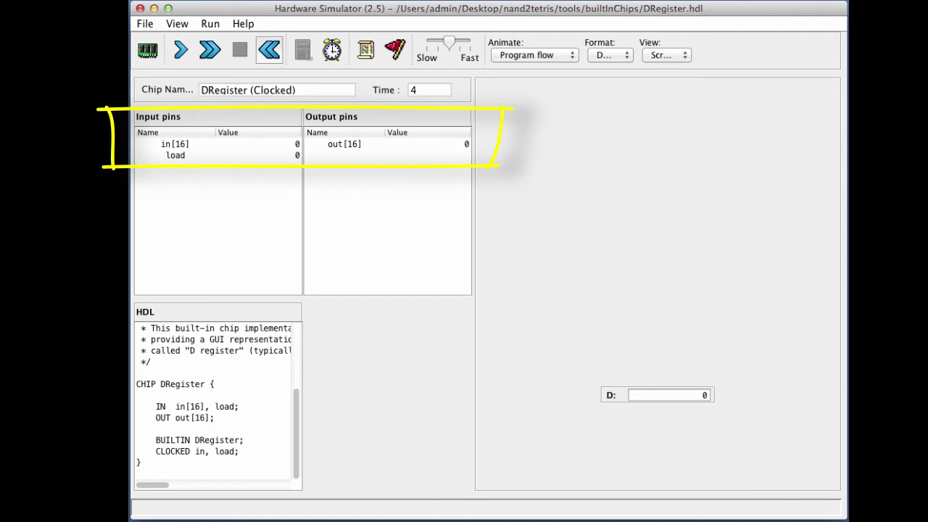
# Step: Set the in[16] input value to 17
pyautogui.doubleClick(233, 145)
pyautogui.press('BackSpace')
pyautogui.write('17')
pyautogui.press('Return')
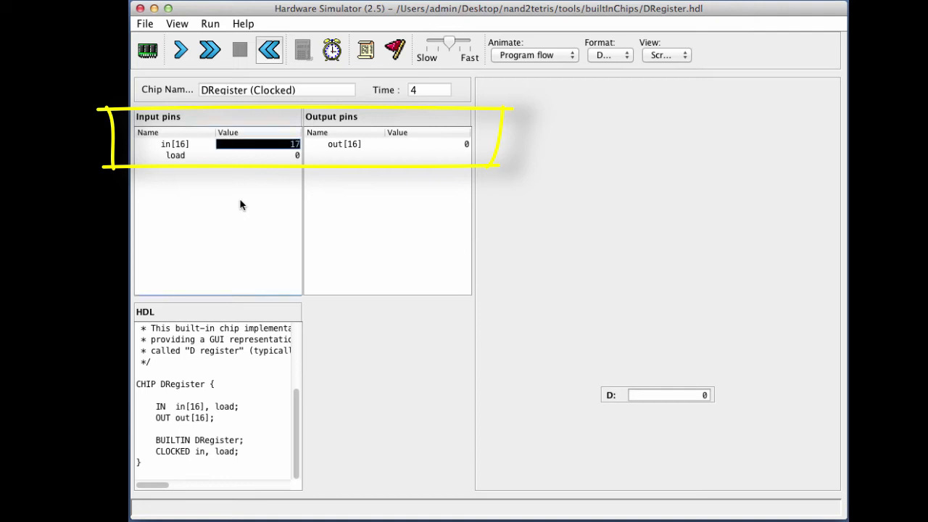
# Step: Clock the chip to time 12 with load 0, leaving out and D at 0
pyautogui.click(332, 51)
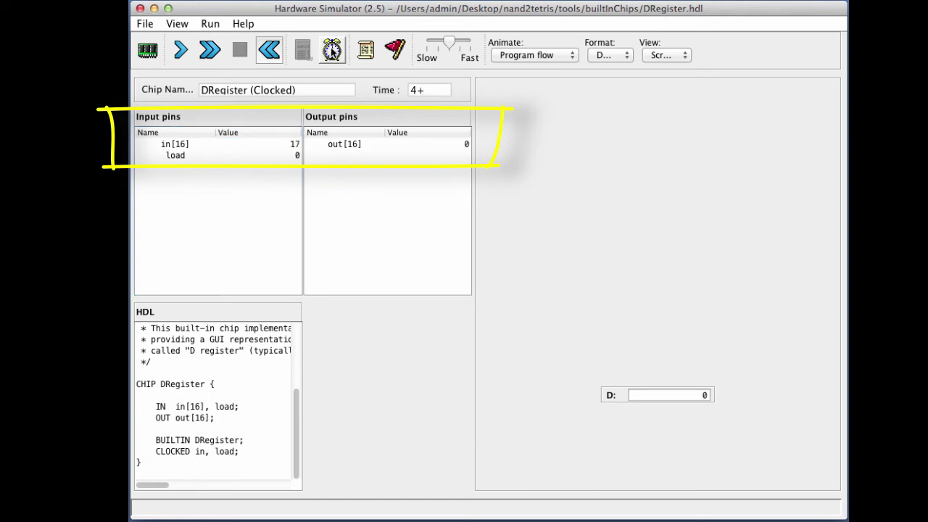
pyautogui.click(332, 50)
pyautogui.click(332, 50)
pyautogui.click(331, 51)
pyautogui.click(331, 51)
pyautogui.click(332, 50)
pyautogui.click(332, 51)
pyautogui.click(332, 51)
pyautogui.click(331, 51)
pyautogui.click(331, 51)
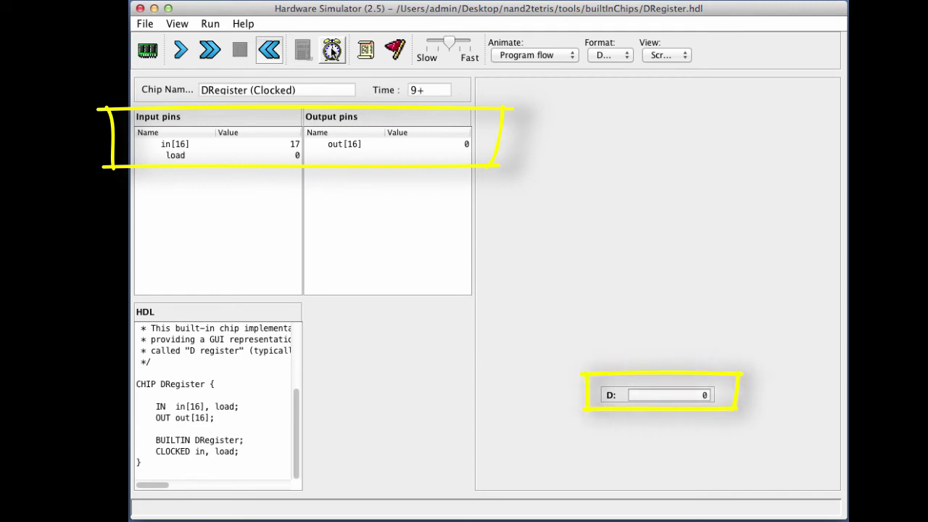
pyautogui.click(331, 51)
pyautogui.click(331, 50)
pyautogui.click(331, 51)
pyautogui.click(332, 51)
pyautogui.click(332, 51)
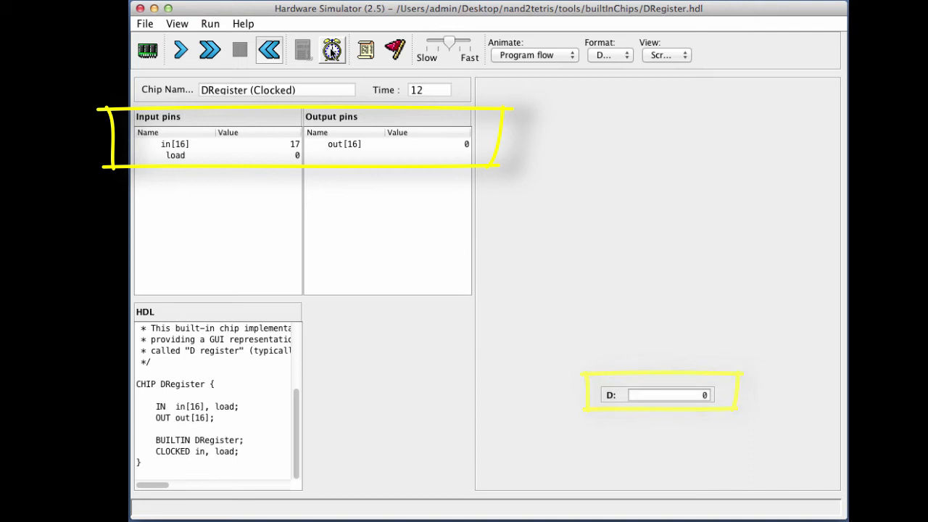
# Step: Set load to 1 and tick so the D register captures 17 while out stays 0
pyautogui.click(256, 156)
pyautogui.press('BackSpace')
pyautogui.write('1')
pyautogui.press('Return')
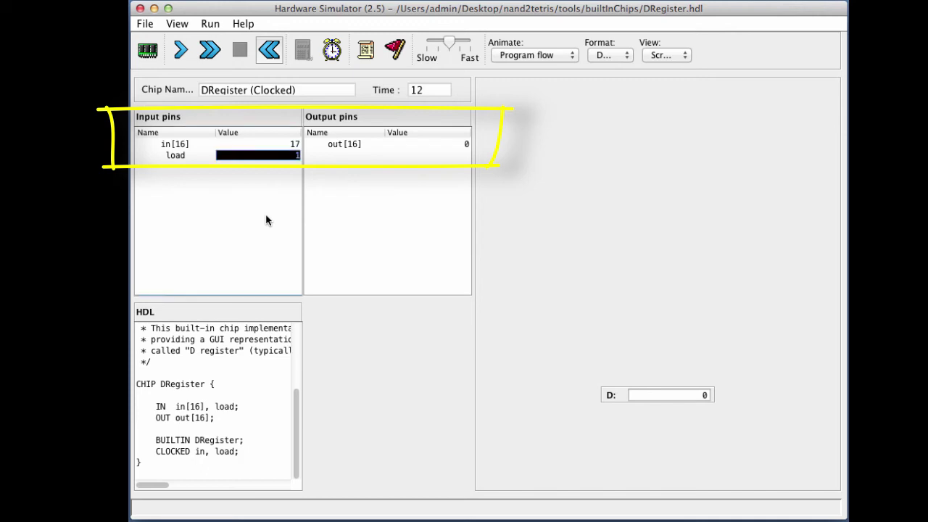
pyautogui.click(331, 51)
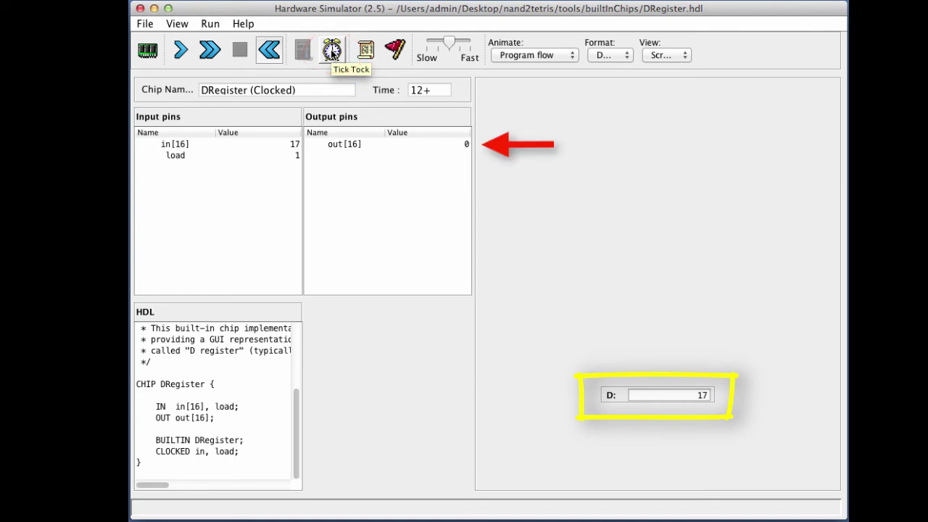
pyautogui.click(331, 51)
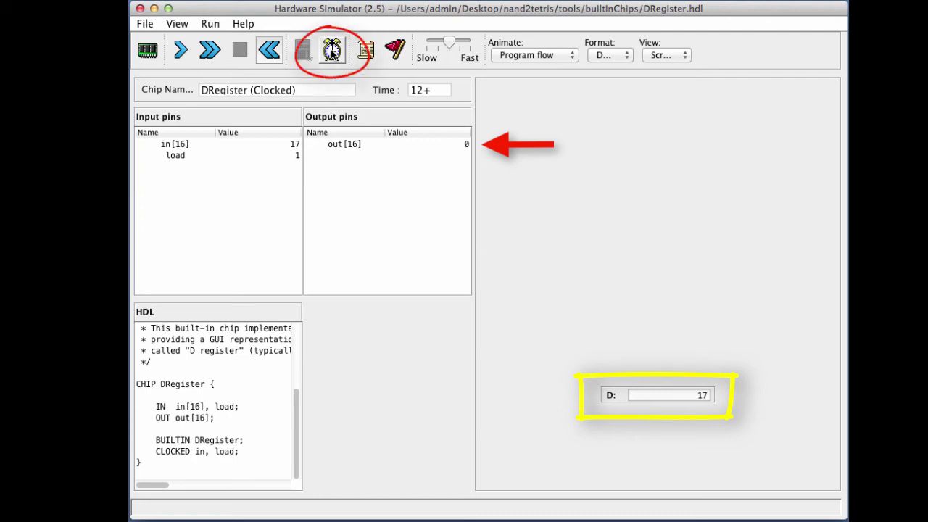
# Step: Tock so out shows 17, then keep clocking to time 28 with out holding 17
pyautogui.click(332, 51)
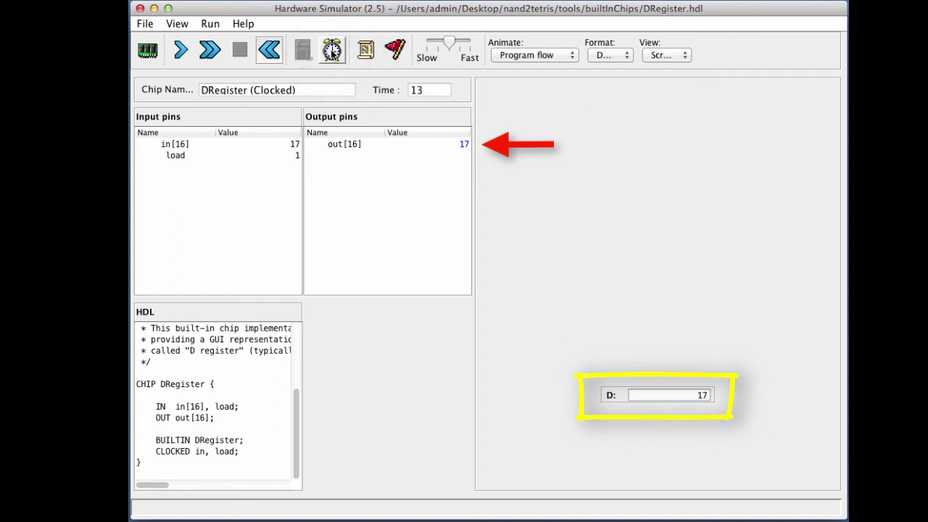
pyautogui.click(331, 51)
pyautogui.click(331, 51)
pyautogui.click(331, 51)
pyautogui.click(331, 50)
pyautogui.click(332, 50)
pyautogui.click(332, 51)
pyautogui.click(332, 50)
pyautogui.click(331, 51)
pyautogui.click(332, 51)
pyautogui.click(332, 51)
pyautogui.click(332, 51)
pyautogui.click(331, 50)
pyautogui.click(332, 51)
pyautogui.click(332, 51)
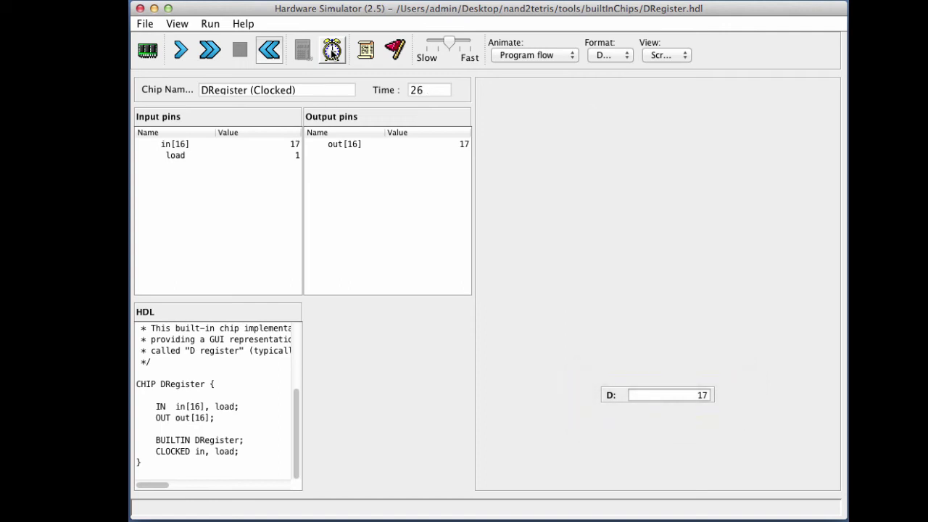
pyautogui.click(332, 51)
pyautogui.click(331, 51)
pyautogui.click(331, 51)
pyautogui.click(331, 51)
# Step: Change the load input value from 1 to 0
pyautogui.doubleClick(256, 157)
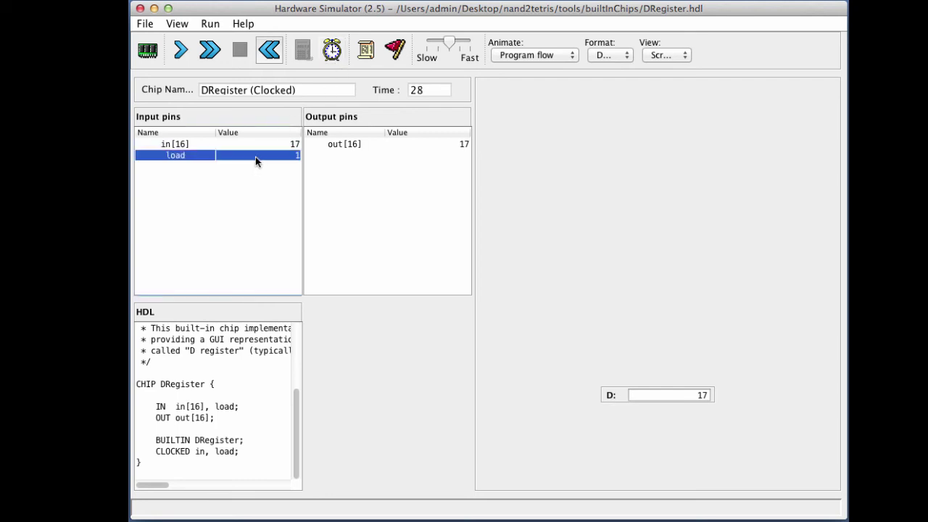
pyautogui.press('BackSpace')
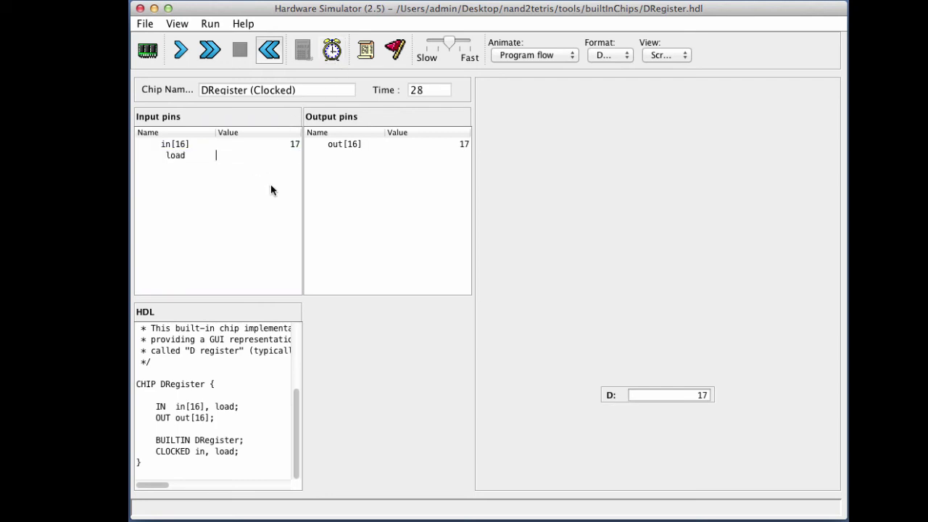
pyautogui.write('0')
pyautogui.press('Return')
# Step: Clock the chip up to time 34, with out staying at 17
pyautogui.click(332, 50)
pyautogui.click(333, 51)
pyautogui.click(332, 51)
pyautogui.click(332, 51)
pyautogui.click(333, 51)
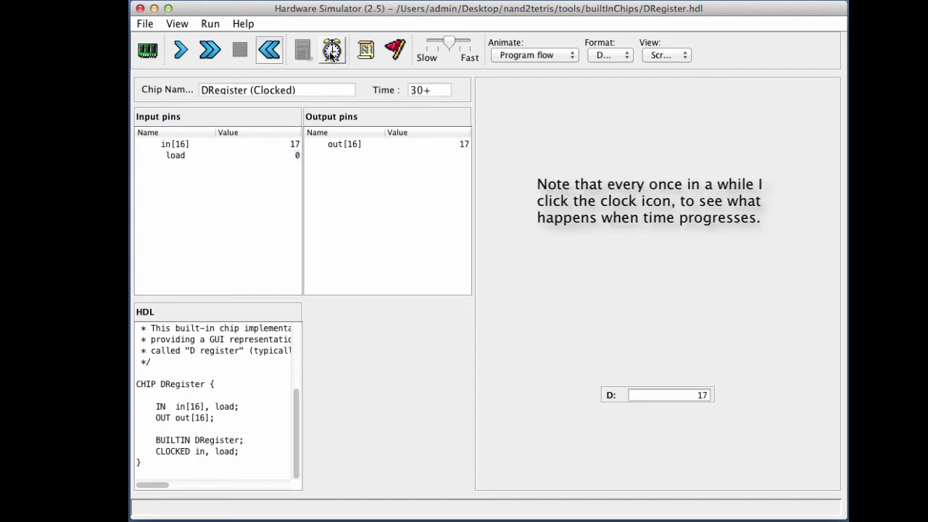
pyautogui.click(332, 51)
pyautogui.click(332, 51)
pyautogui.click(332, 51)
pyautogui.click(332, 50)
pyautogui.click(332, 51)
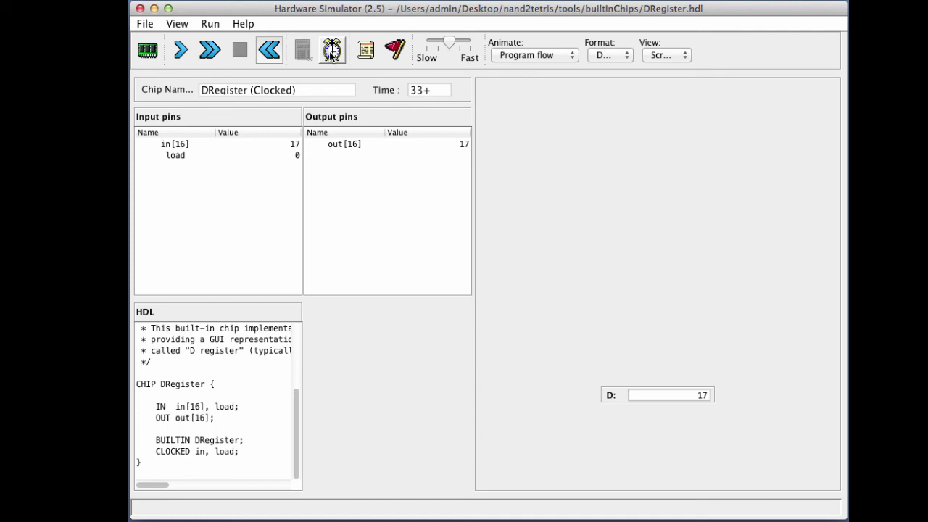
pyautogui.click(332, 52)
pyautogui.click(259, 146)
# Step: Change the in[16] value from 17 to 23
pyautogui.press('BackSpace')
pyautogui.press('BackSpace')
pyautogui.write('23')
pyautogui.press('Return')
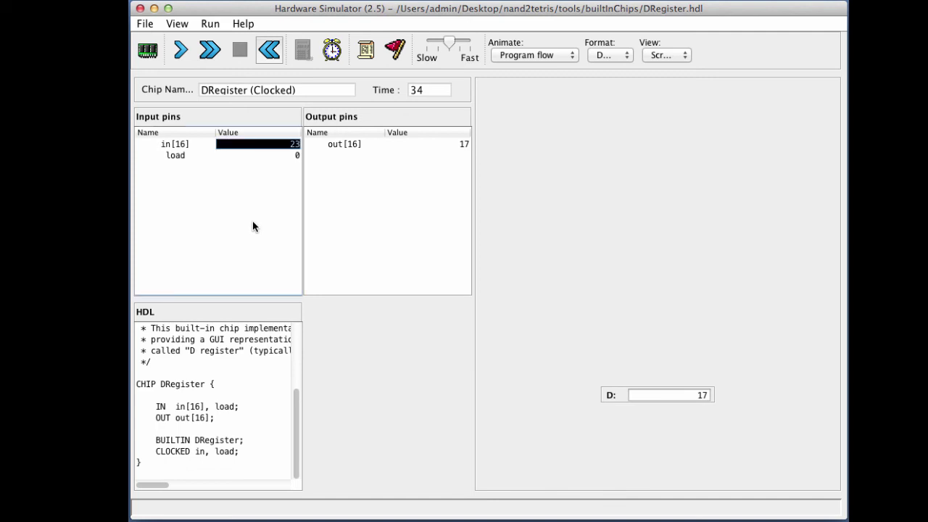
# Step: Set load to 1 and tick so D holds 23 while out still reads 17
pyautogui.click(259, 155)
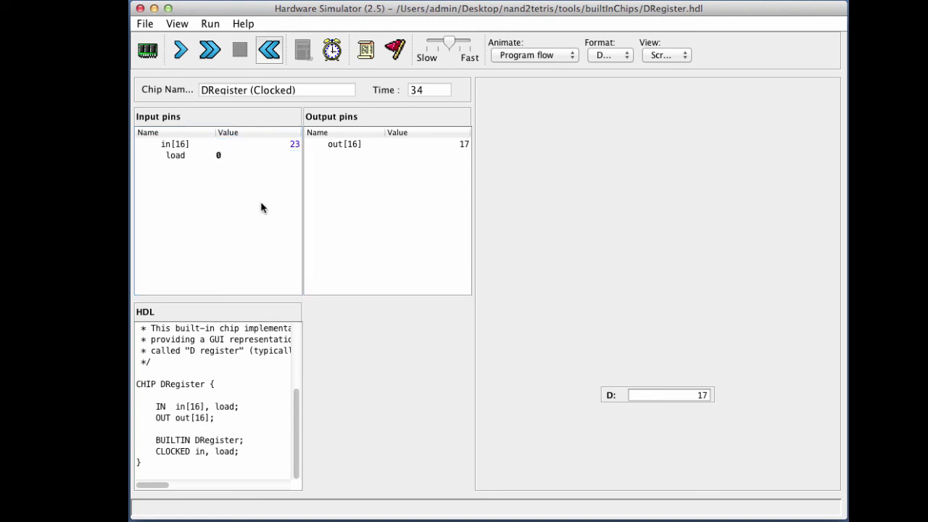
pyautogui.press('BackSpace')
pyautogui.write('1')
pyautogui.press('Return')
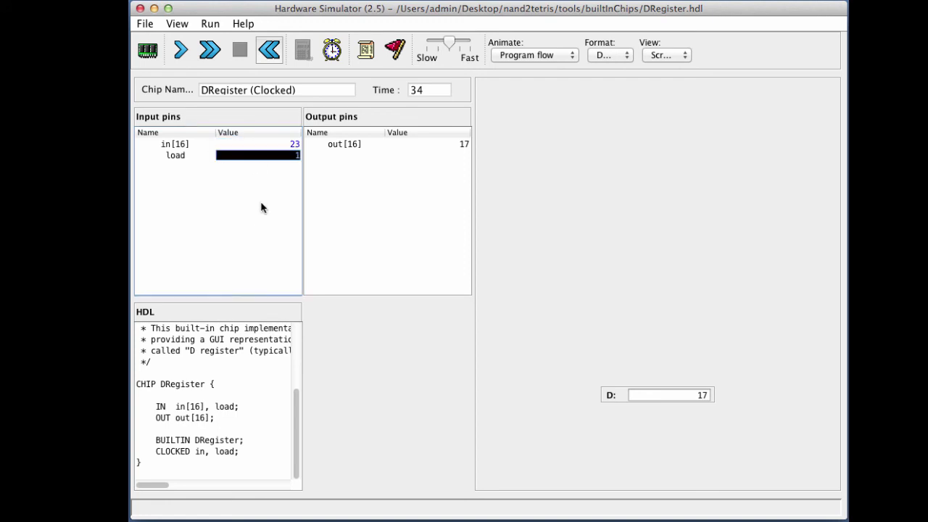
pyautogui.click(333, 49)
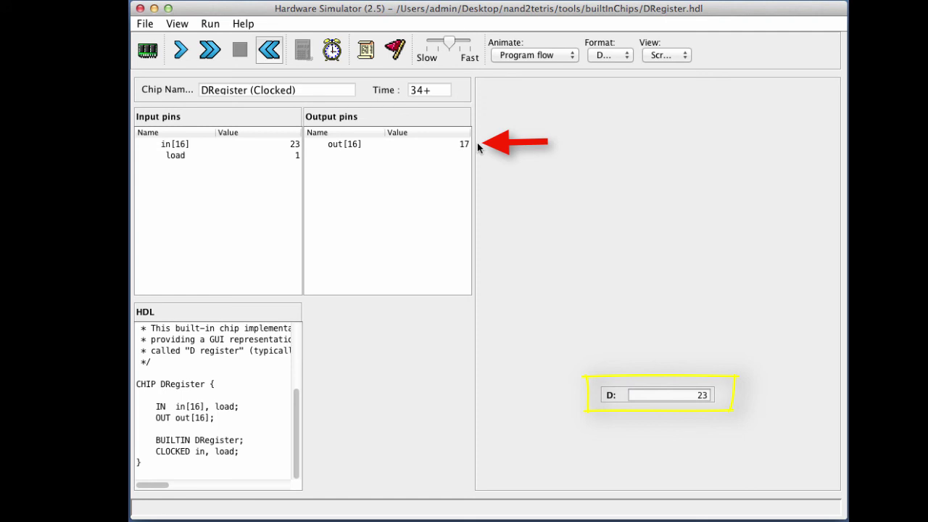
# Step: Tock so out reads 23, then keep clocking to time 43 with out at 23
pyautogui.click(332, 51)
pyautogui.click(332, 51)
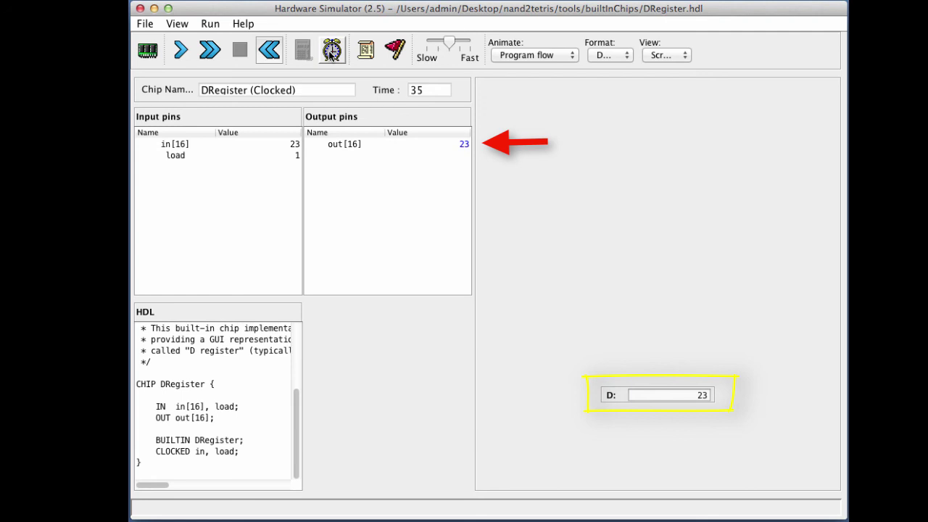
pyautogui.click(332, 51)
pyautogui.click(331, 50)
pyautogui.click(331, 51)
pyautogui.click(331, 51)
pyautogui.click(332, 50)
pyautogui.click(332, 50)
pyautogui.click(331, 50)
pyautogui.click(331, 51)
pyautogui.click(332, 50)
pyautogui.click(332, 51)
pyautogui.click(331, 50)
pyautogui.click(331, 51)
pyautogui.click(331, 51)
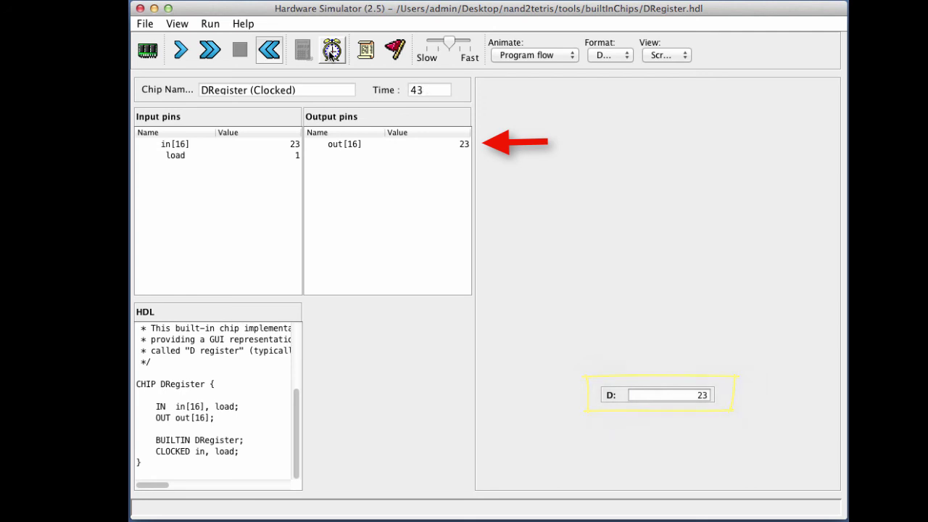